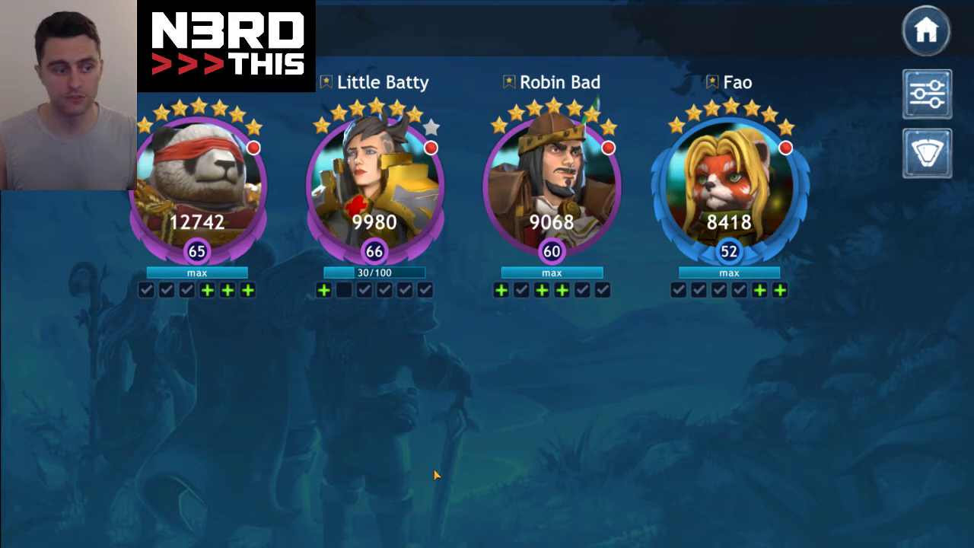
Switch to the G&L T7 Raid Prep Tracker spreadsheet, close its protected ranges pane and widen the window to show all columns.
left_click(211, 511)
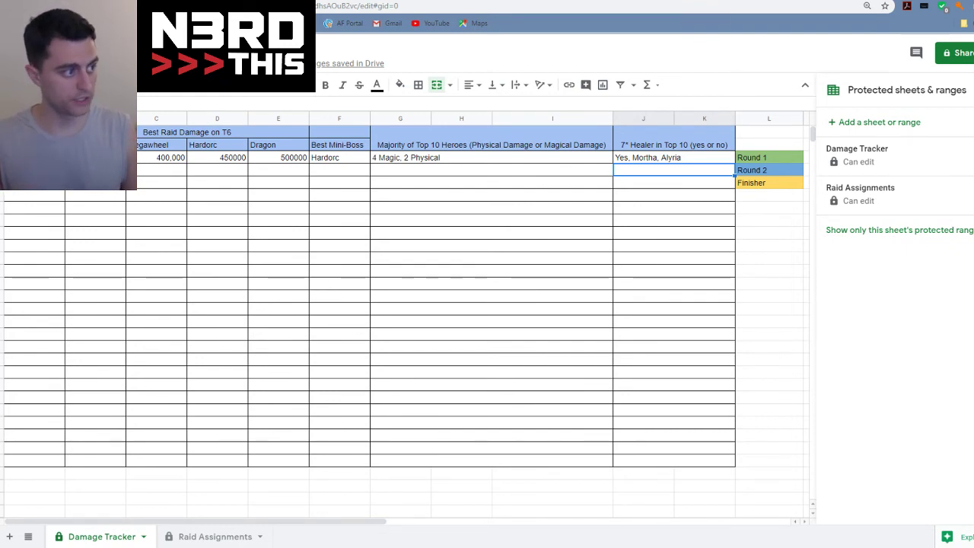
key("alt+shift+f")
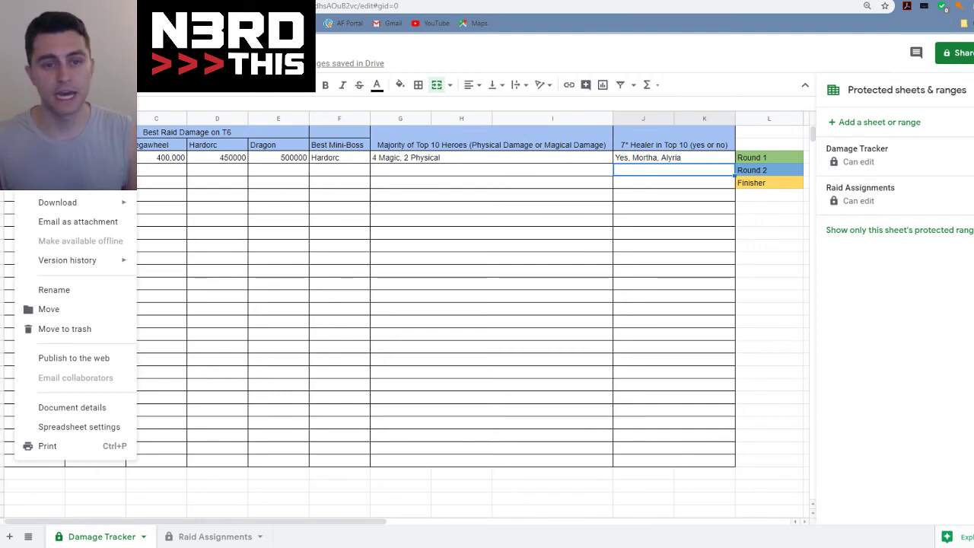
key("Escape")
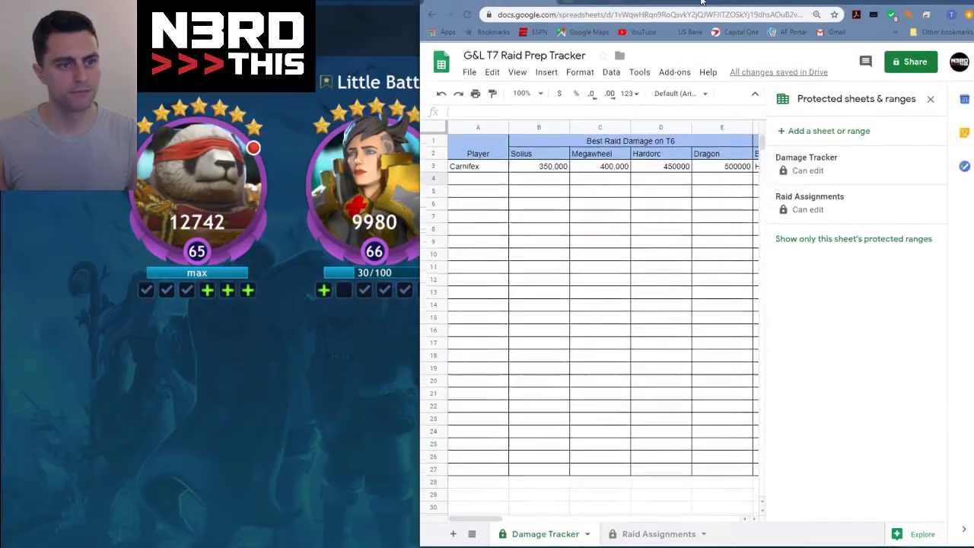
left_click_drag(702, 2, 289, 93)
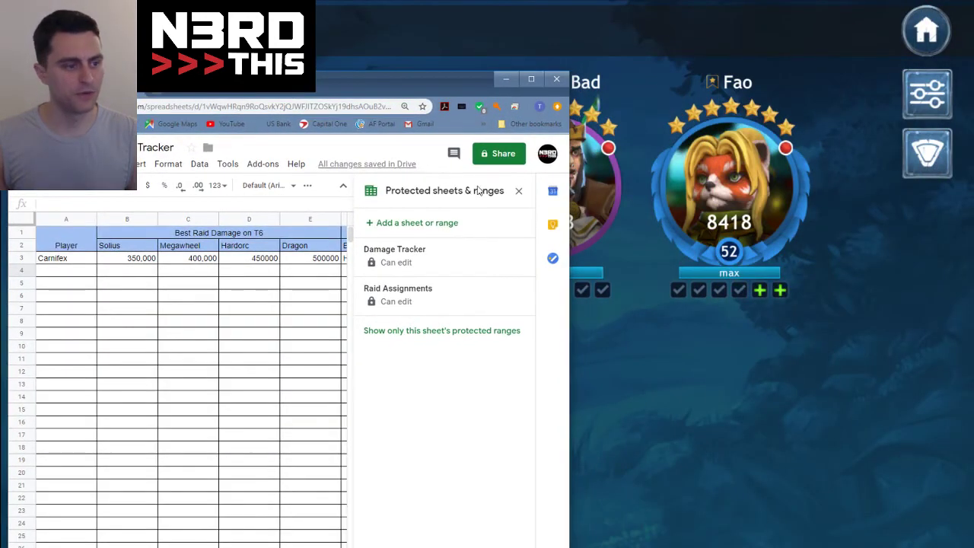
left_click(518, 191)
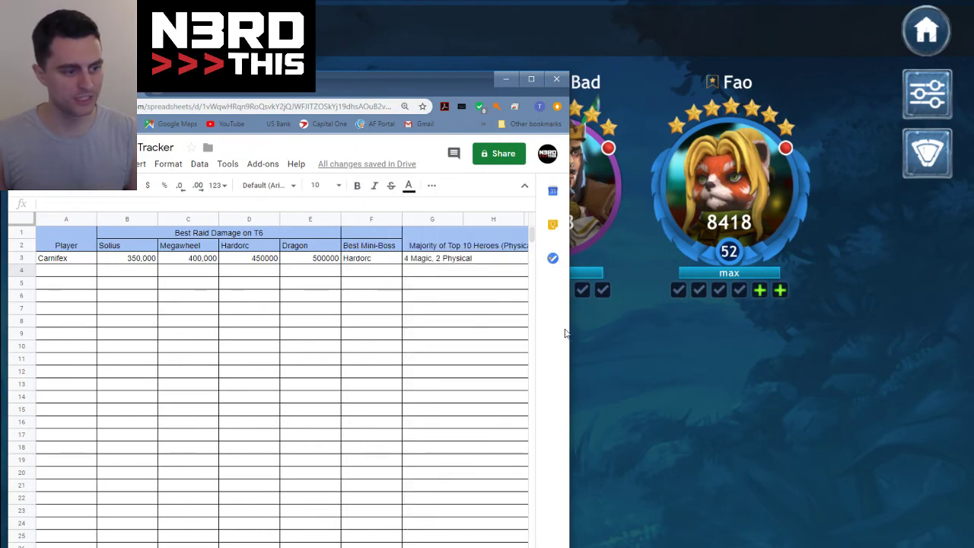
left_click_drag(568, 332, 963, 332)
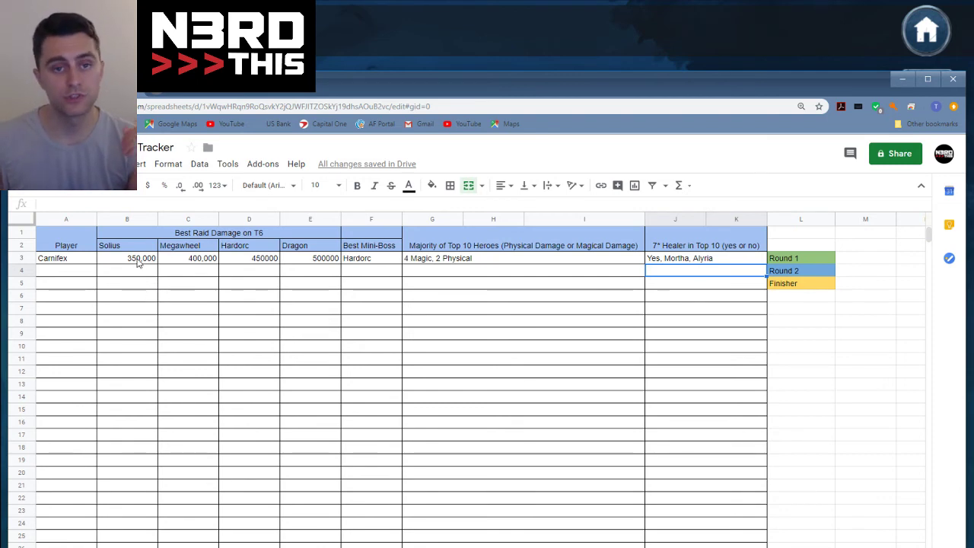
Examine the sample player's best T6 raid damage for Solius, Megawheel and Dragon in row 3 of the Damage Tracker sheet.
left_click(138, 263)
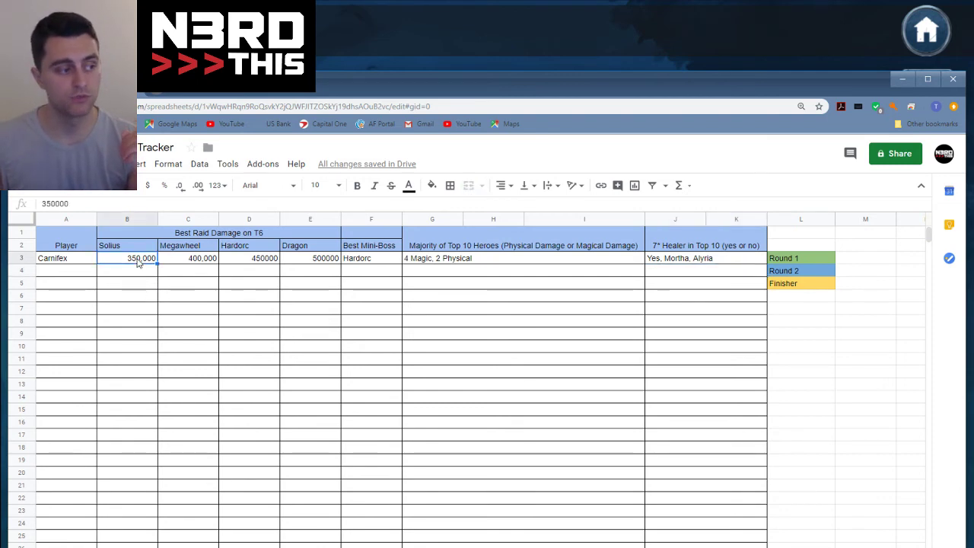
left_click(237, 262)
left_click(210, 264)
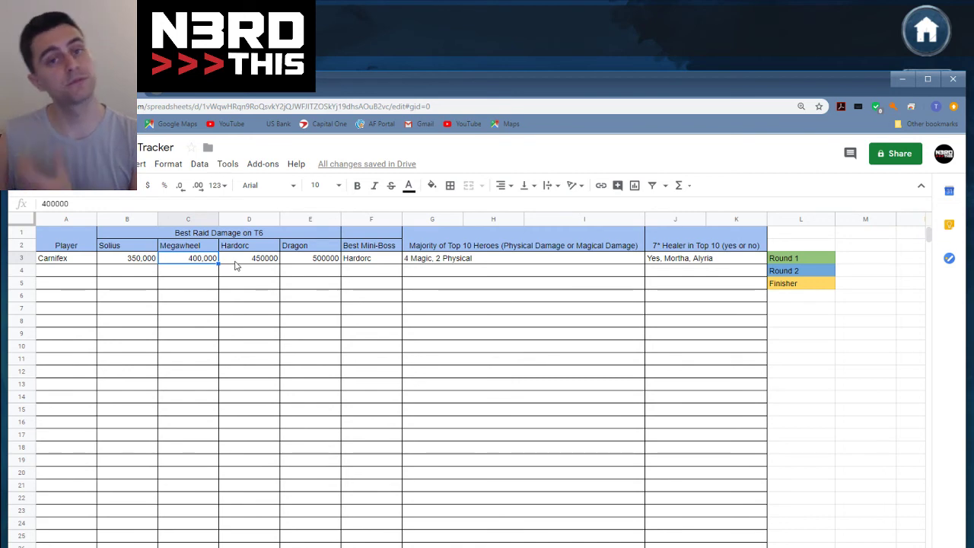
left_click(237, 264)
left_click(212, 264)
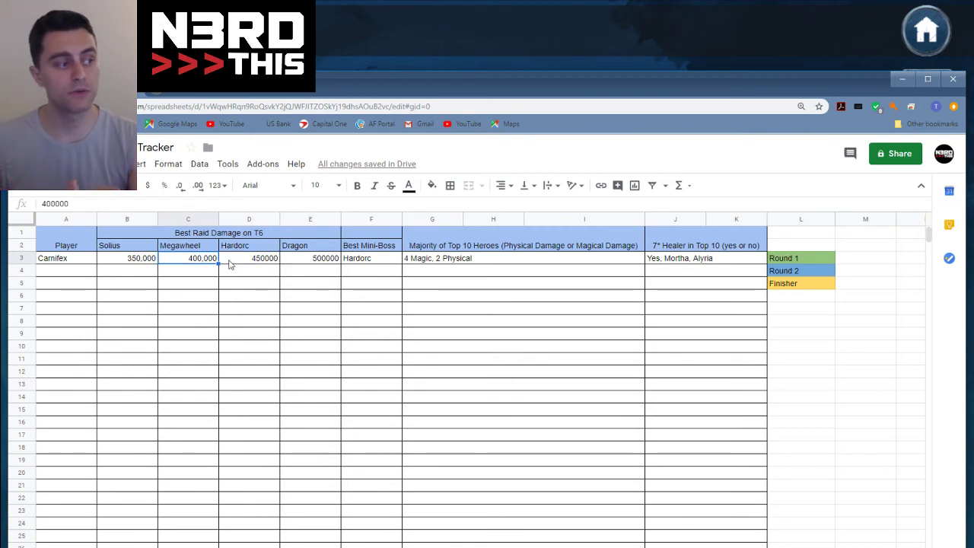
left_click(233, 265)
left_click(213, 265)
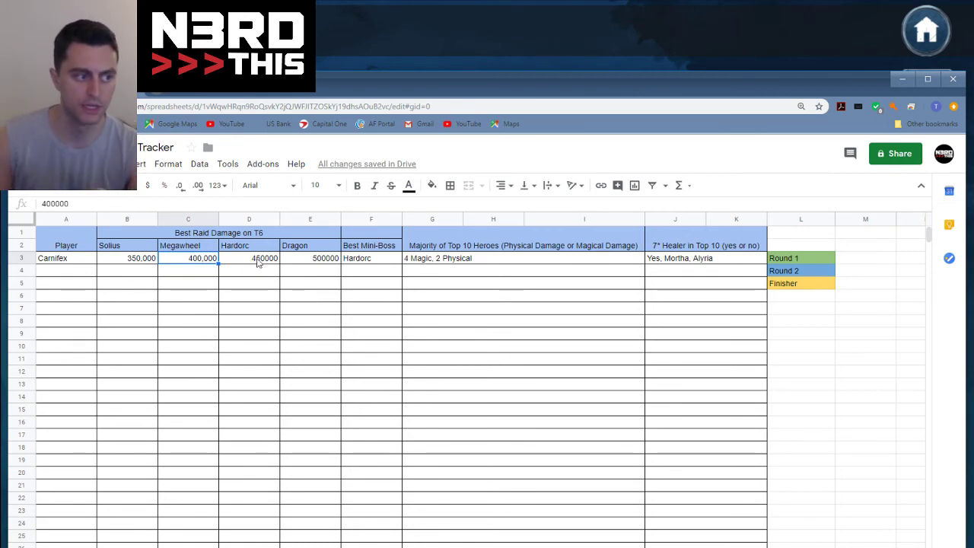
left_click(299, 265)
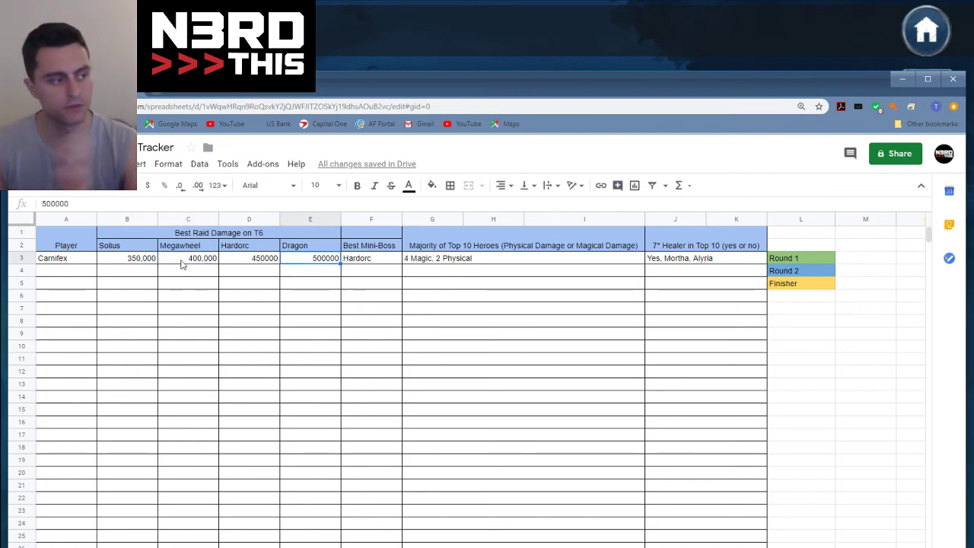
left_click(129, 264)
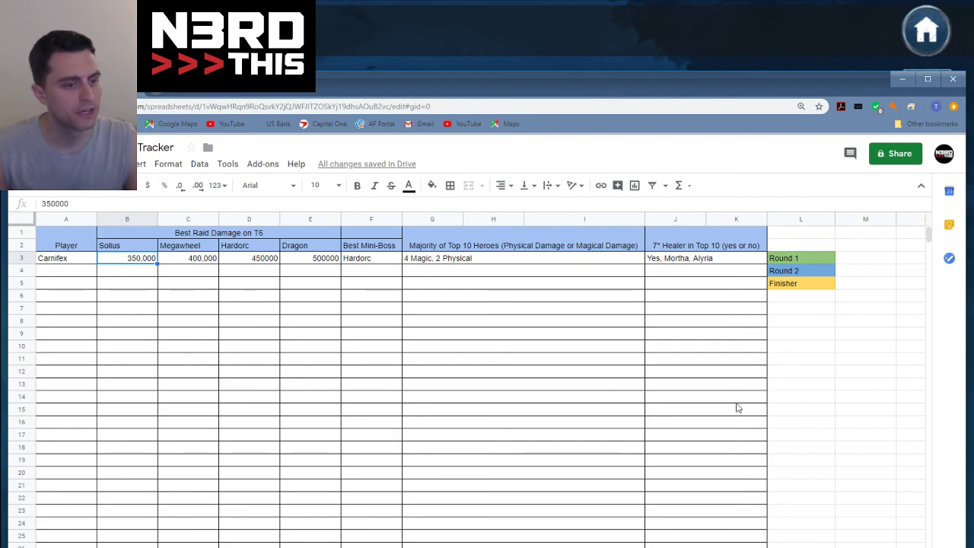
Open the Raid Assignments sheet and reposition the window so its header rows are in view.
scroll(816, 418, "down", 2)
scroll(816, 419, "down", 1)
left_click_drag(742, 94, 751, 12)
left_click(264, 533)
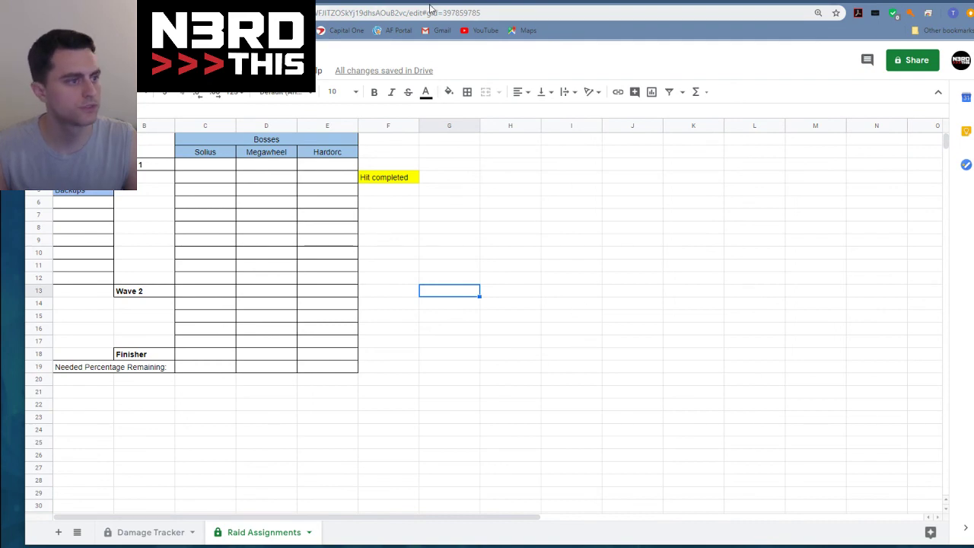
left_click_drag(433, 9, 480, 70)
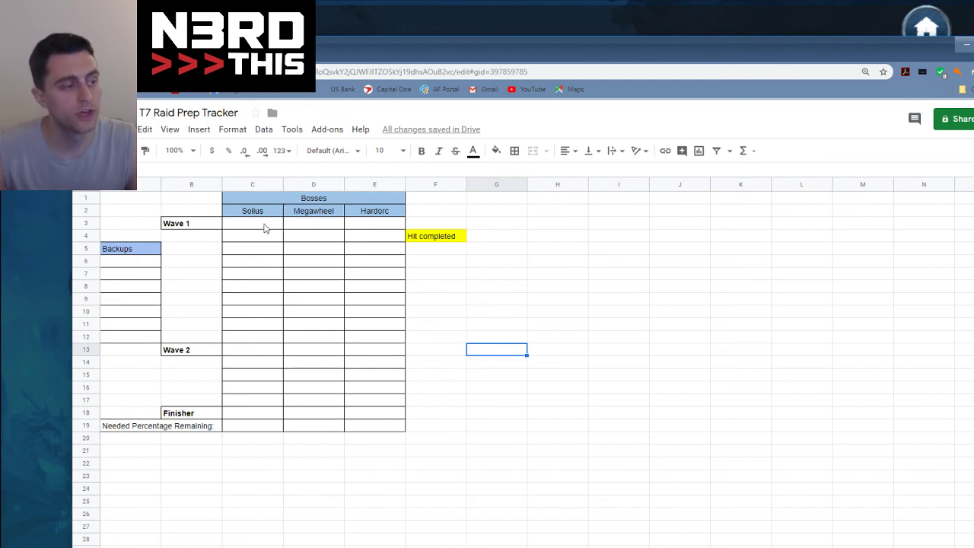
In cell C21, enter a SUM formula totalling the Wave 1 slots under Solius, C3:C12.
left_click(263, 236)
left_click(263, 249)
left_click(263, 274)
left_click(263, 299)
left_click(260, 312)
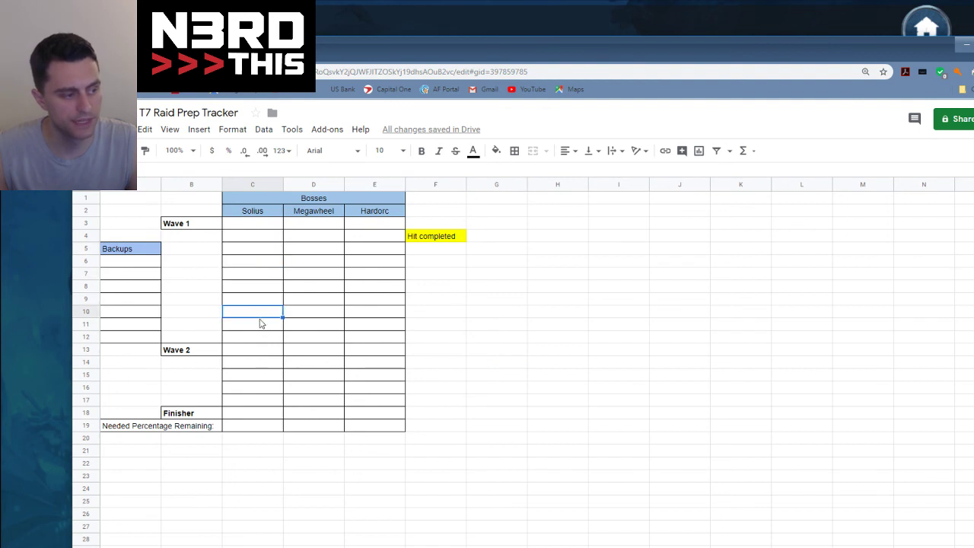
left_click(250, 454)
type("=")
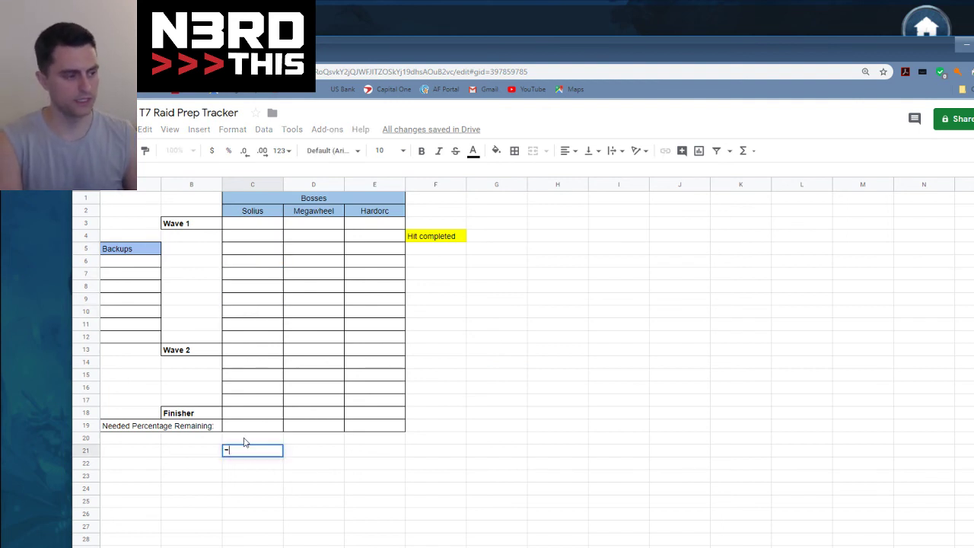
type("SUM(")
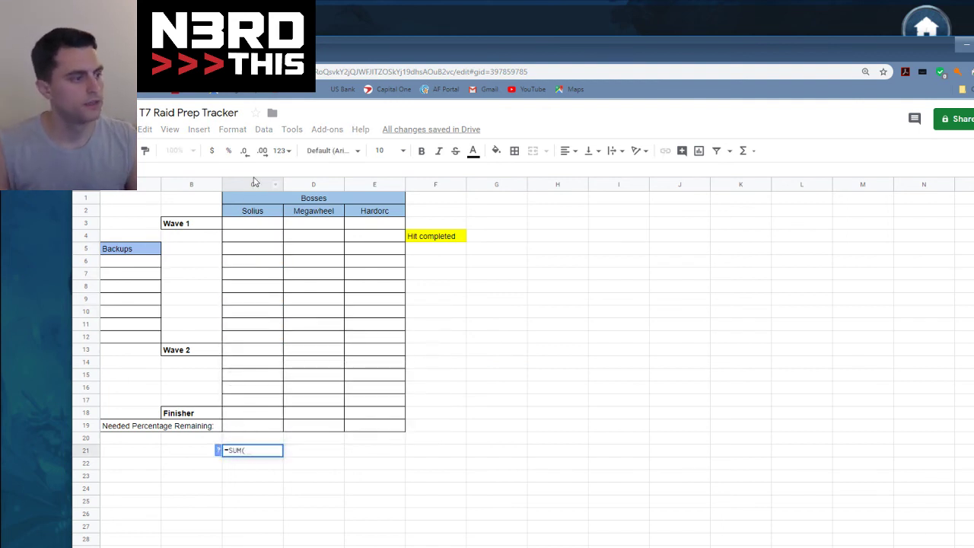
left_click_drag(256, 228, 241, 340)
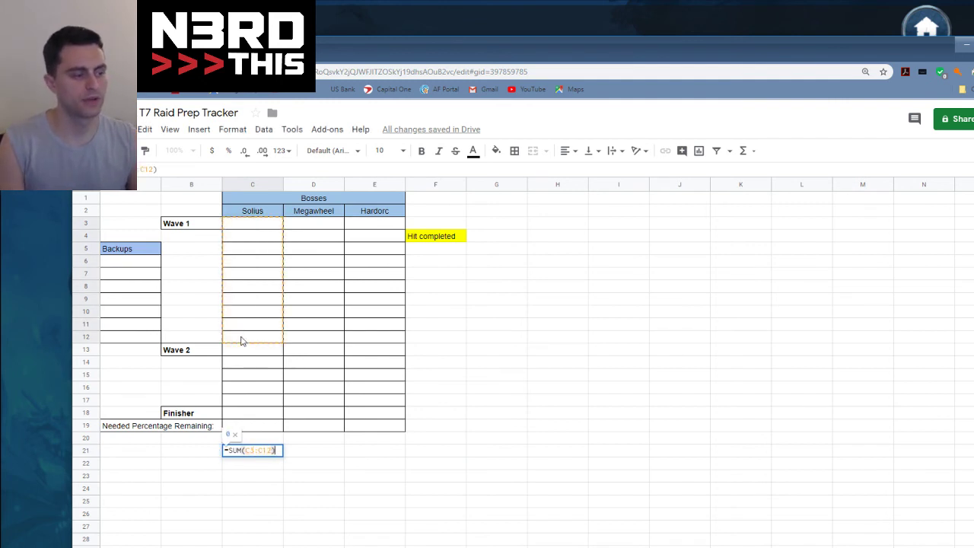
key("Return")
left_click(259, 452)
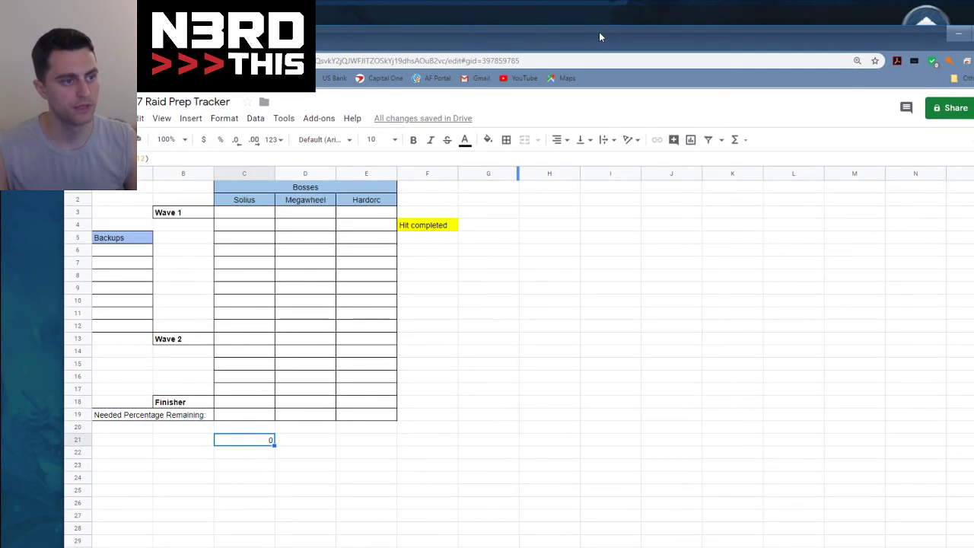
Fit the spreadsheet window's height on screen so both the header rows and the sheet names are accessible.
left_click(598, 25)
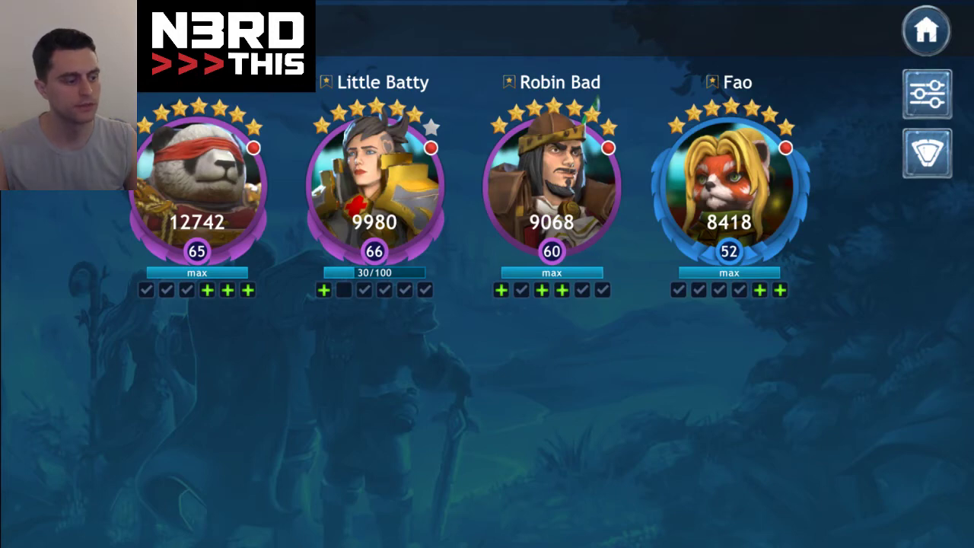
mouse_move(149, 544)
left_click(216, 521)
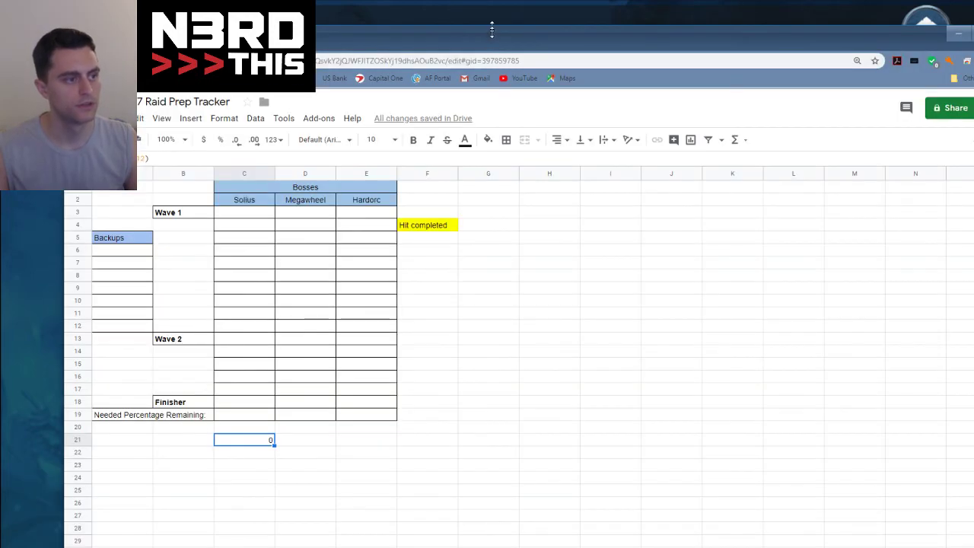
double_click(492, 29)
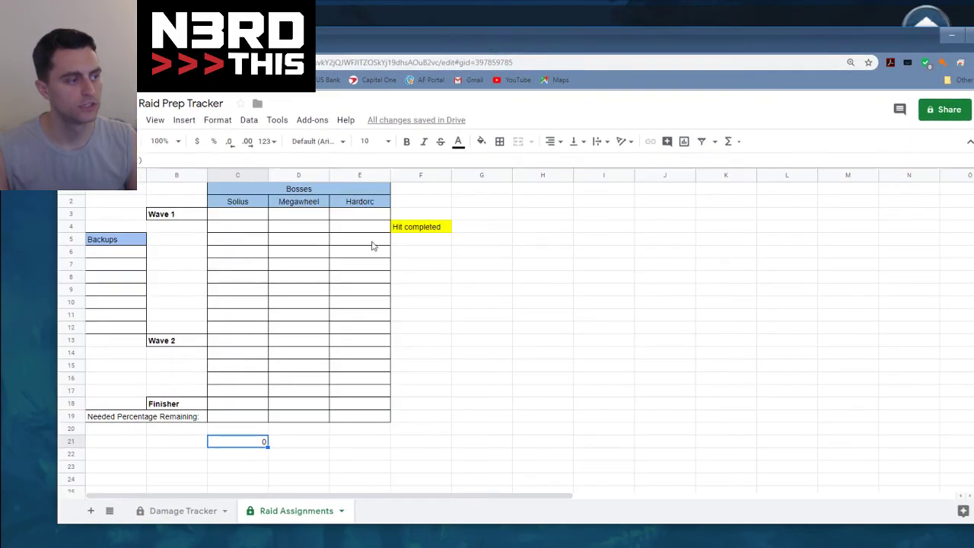
Copy the Solius damage of 350,000 from B3 of Damage Tracker into the first Wave 1 Solius slot, C3, of Raid Assignments.
left_click(196, 512)
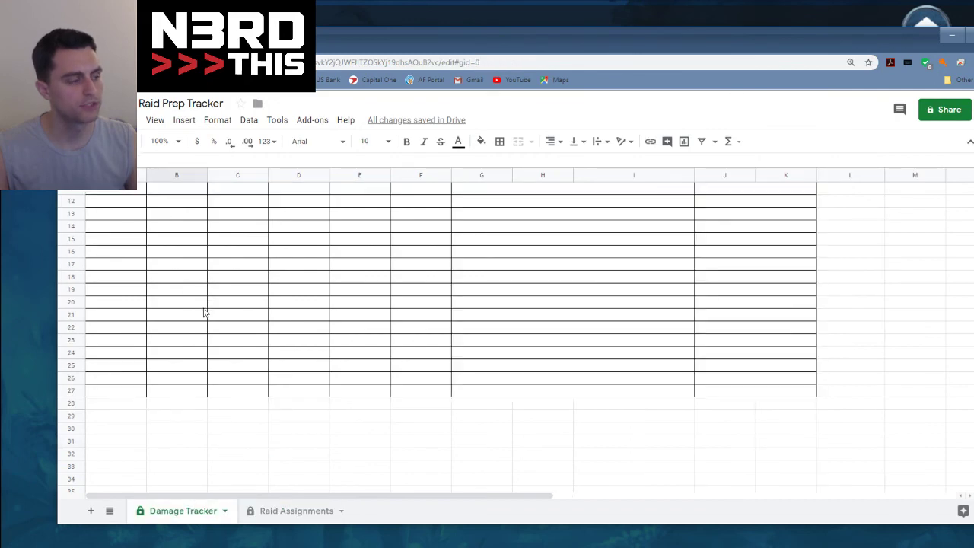
scroll(204, 312, "up", 4)
left_click(200, 228)
left_click(200, 219)
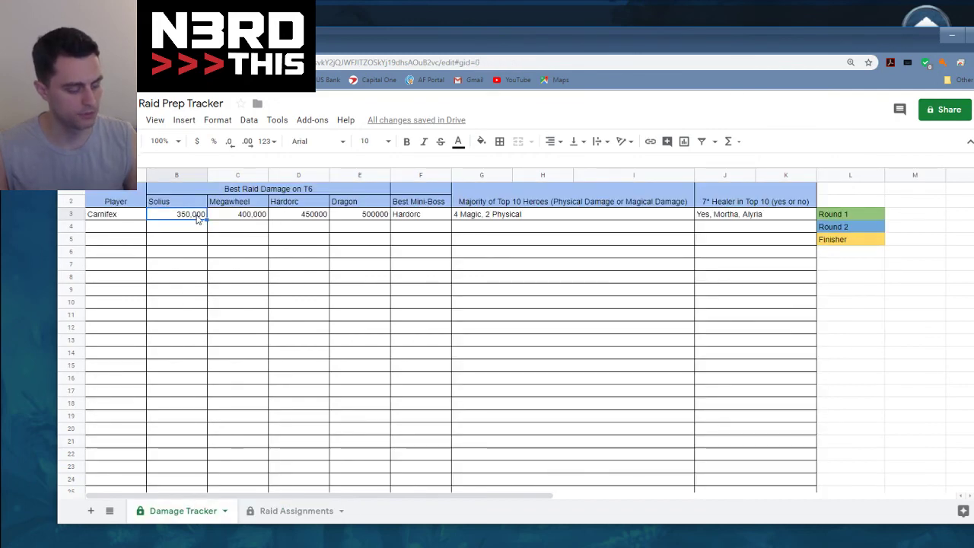
left_click(268, 513)
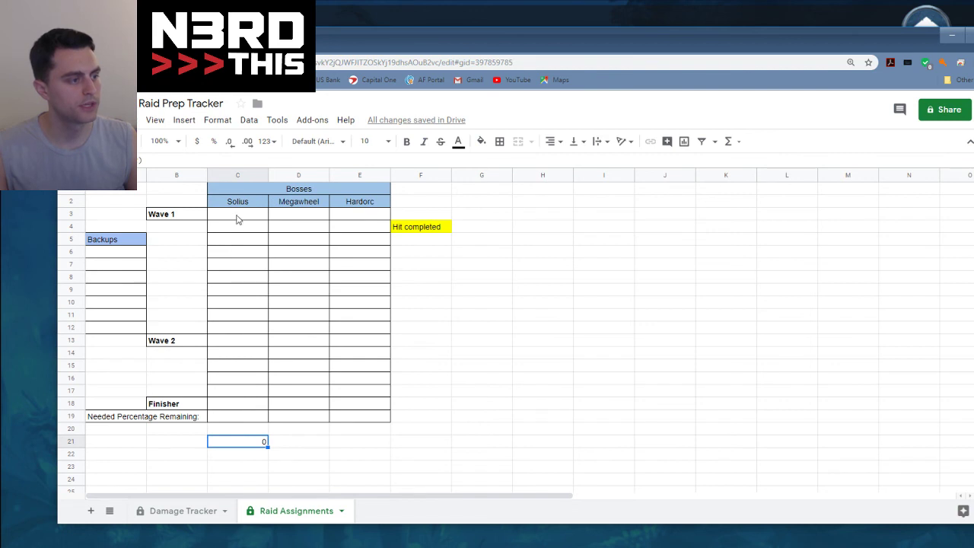
left_click(237, 220)
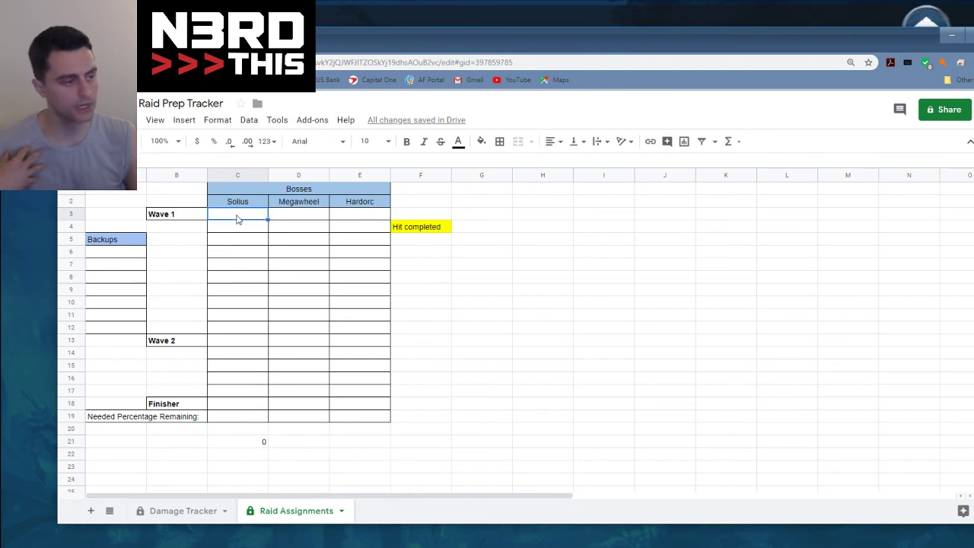
type("350,000")
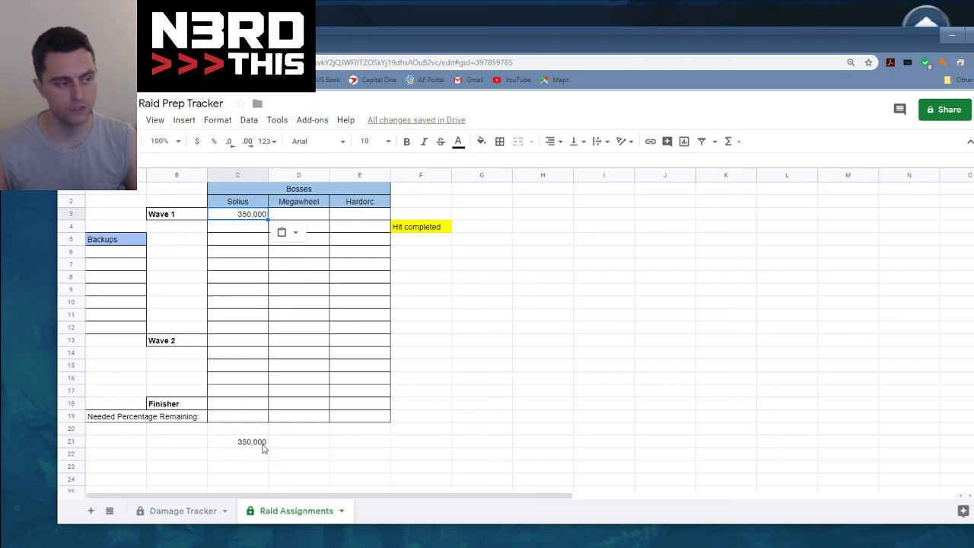
Extend the Solius total in C21 of Raid Assignments to multiply the sum of C3:C12 by .75.
left_click(179, 511)
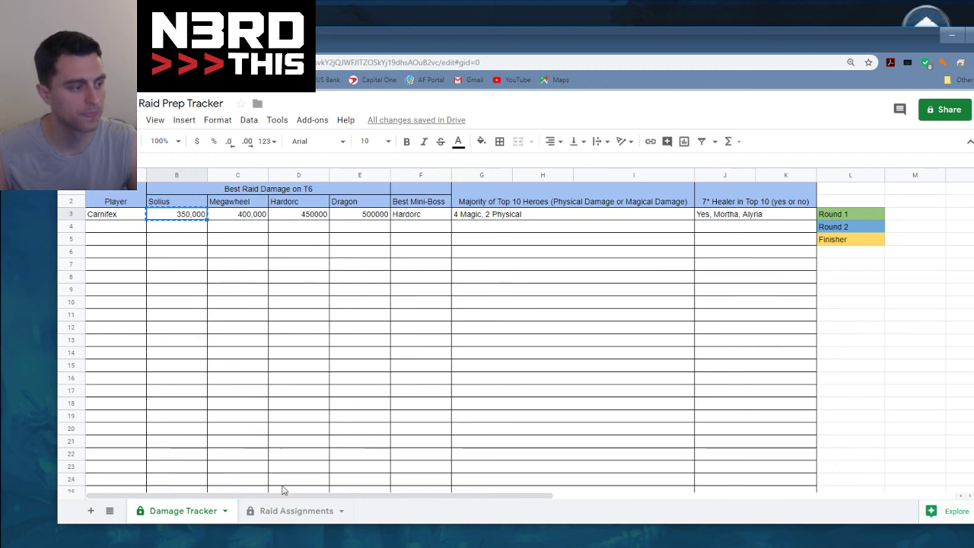
left_click(280, 511)
double_click(240, 442)
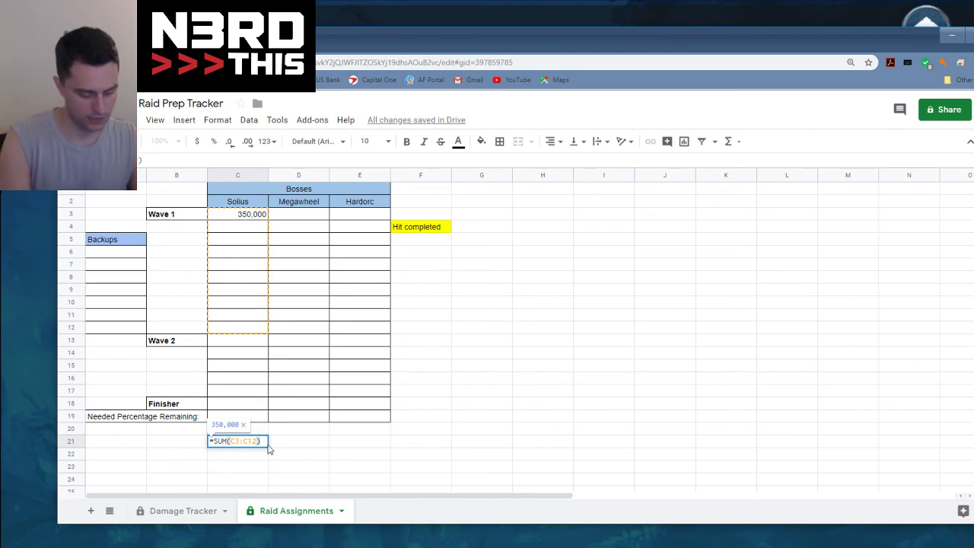
type("*")
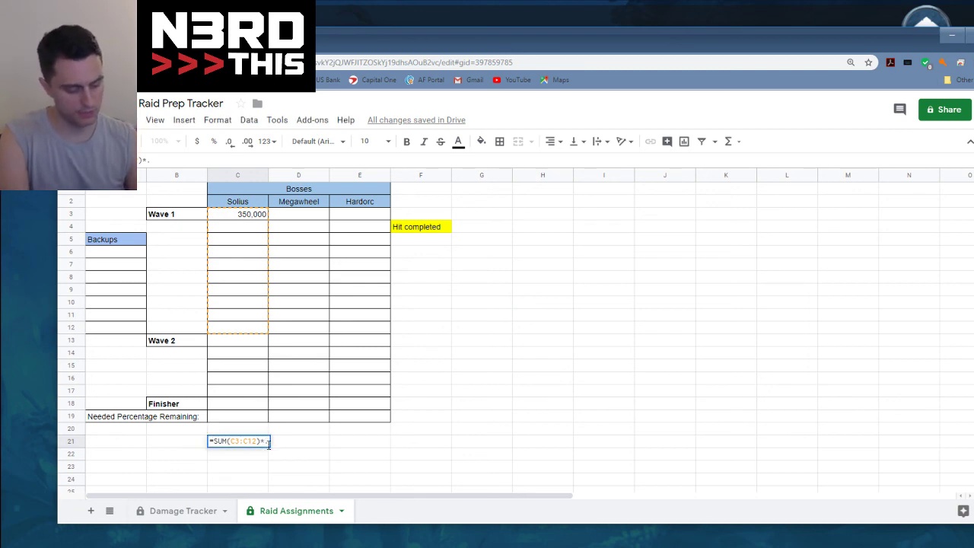
type(".75")
key("Return")
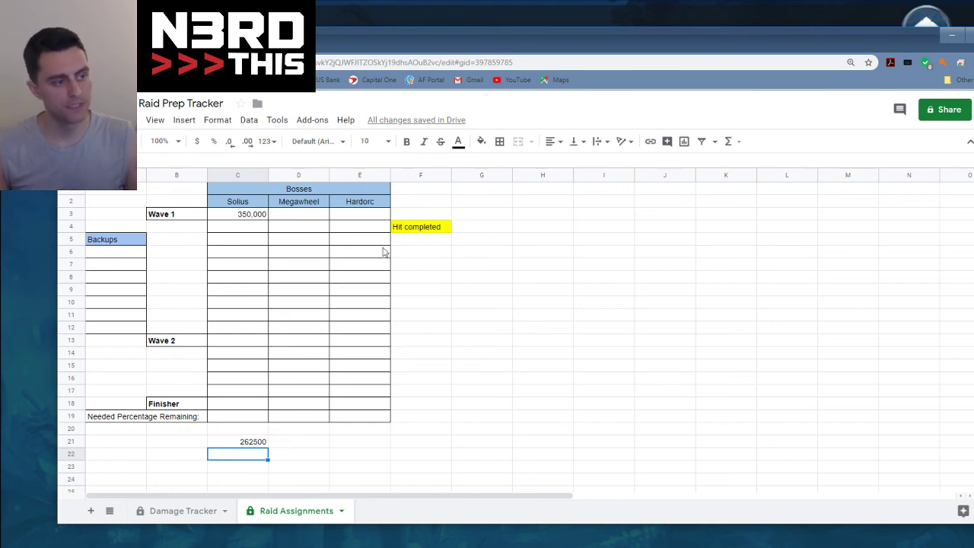
Fill the 350,000 Solius entry in C3 with yellow to match the "Hit completed" legend.
left_click(424, 234)
left_click(259, 217)
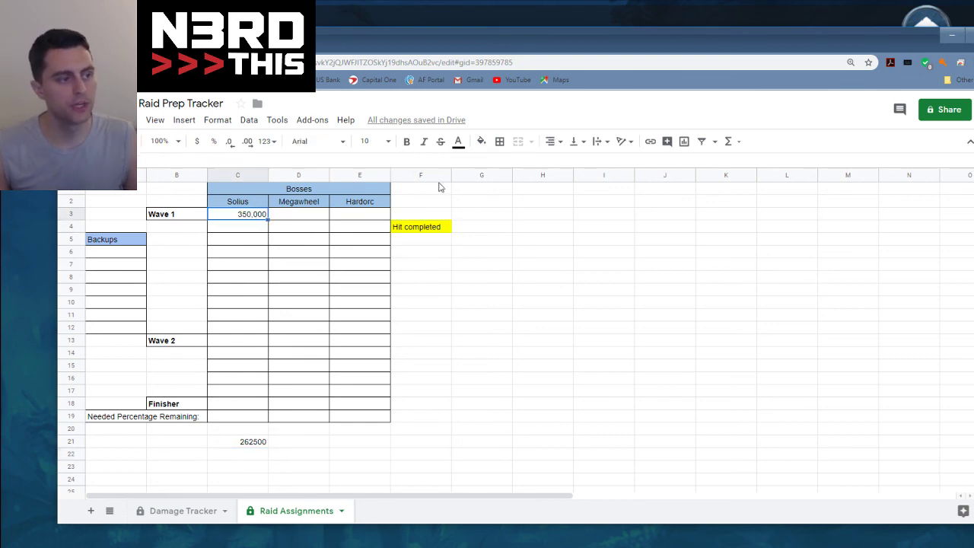
left_click(480, 142)
left_click(528, 197)
left_click(475, 277)
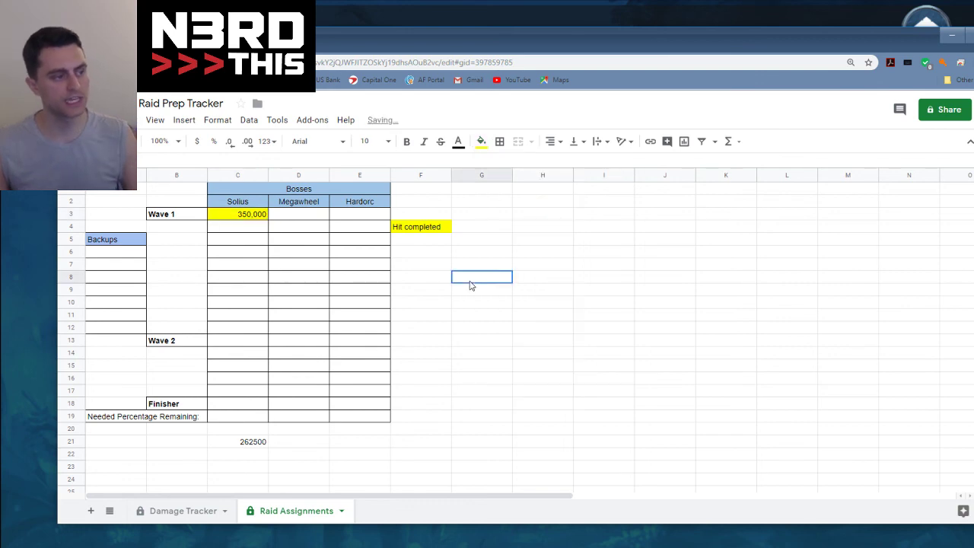
Reset the fill color of the Wave 1 Solius entry in C3.
left_click(262, 216)
left_click(481, 141)
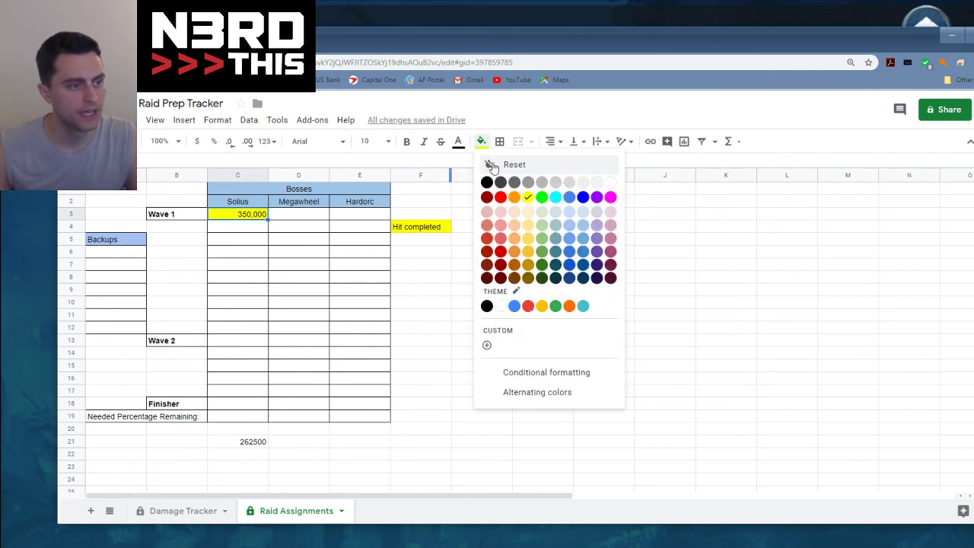
left_click(496, 163)
left_click(549, 329)
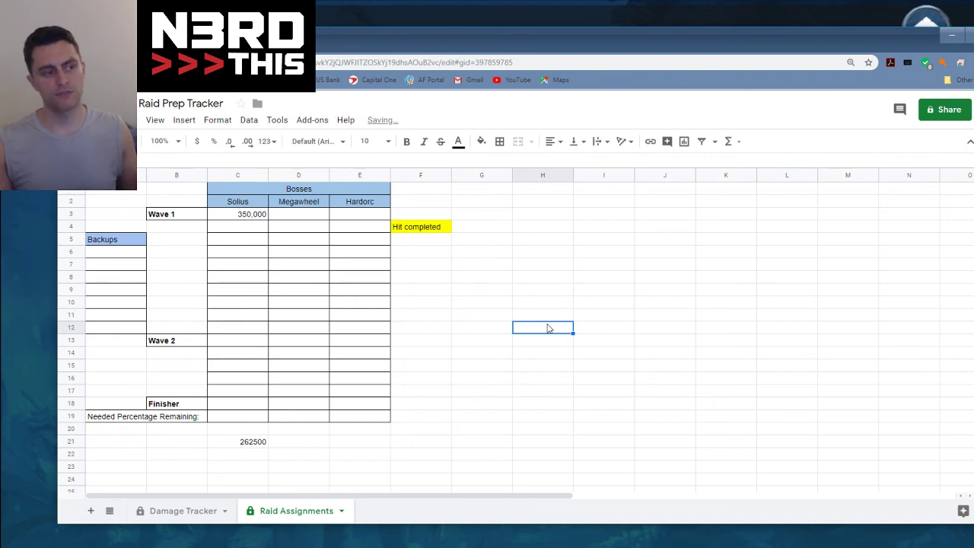